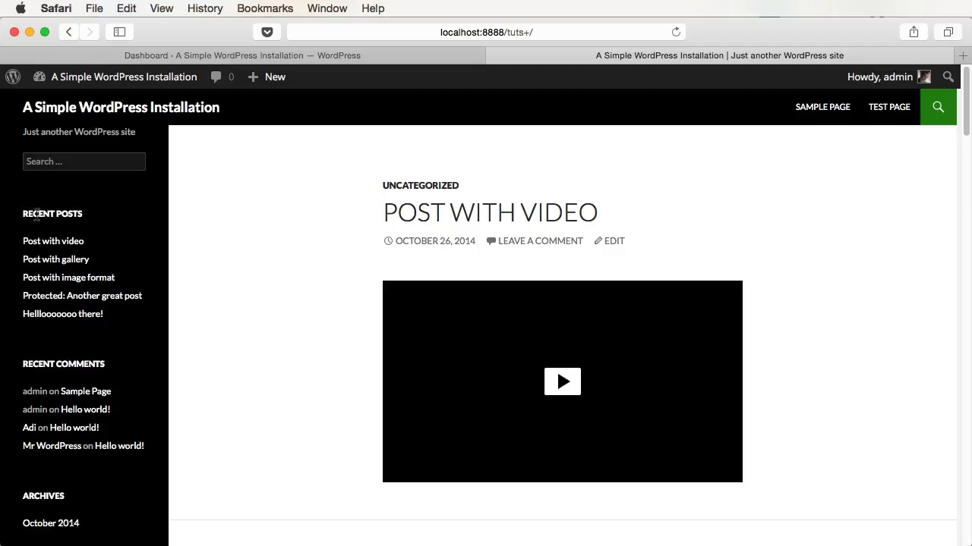
- Examine the widgets in the site's sidebar, from Recent Posts down to Meta
drag(38, 214, 86, 214)
scroll(139, 321, down, 4)
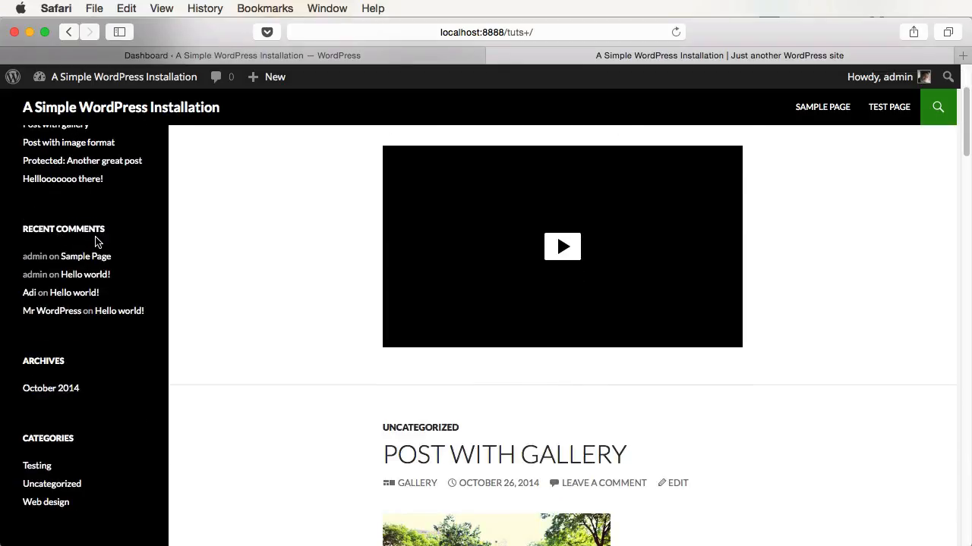
scroll(60, 380, down, 5)
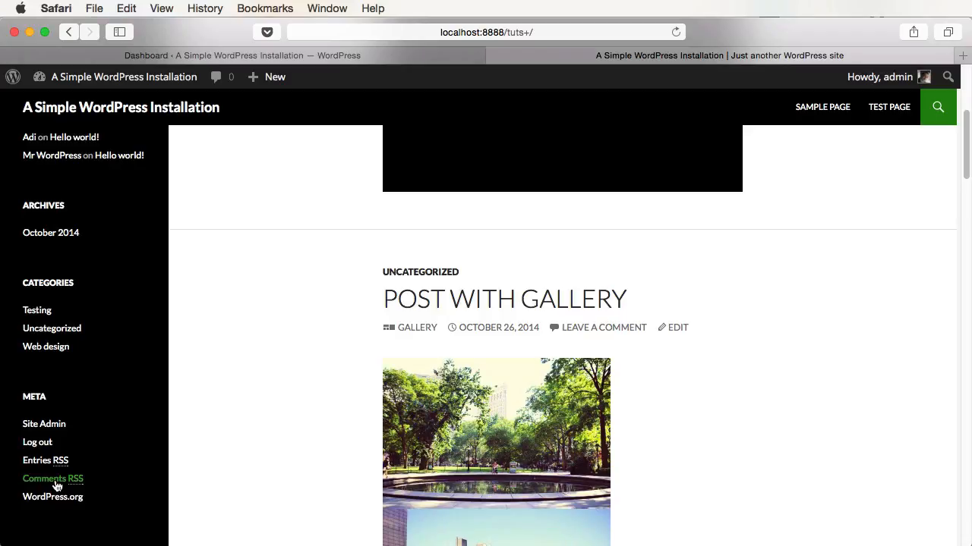
scroll(57, 485, up, 9)
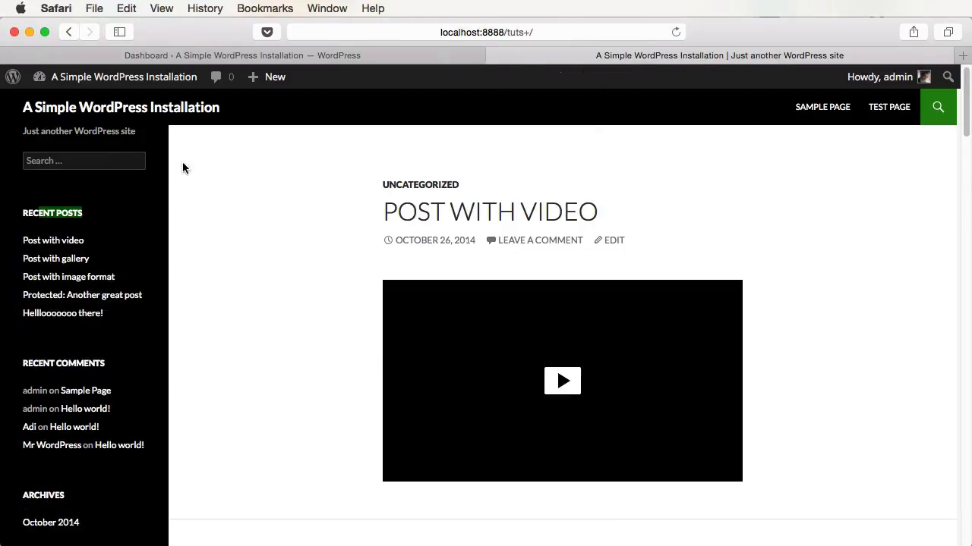
- Open the Widgets page in the WordPress admin and compare its Primary Sidebar with the sidebar on the live site
click(248, 55)
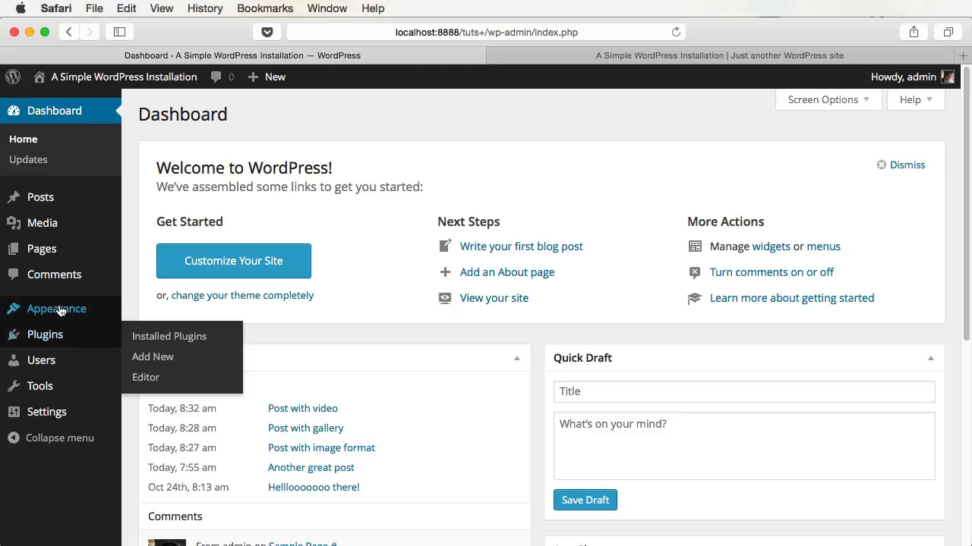
mouse_move(60, 311)
click(143, 352)
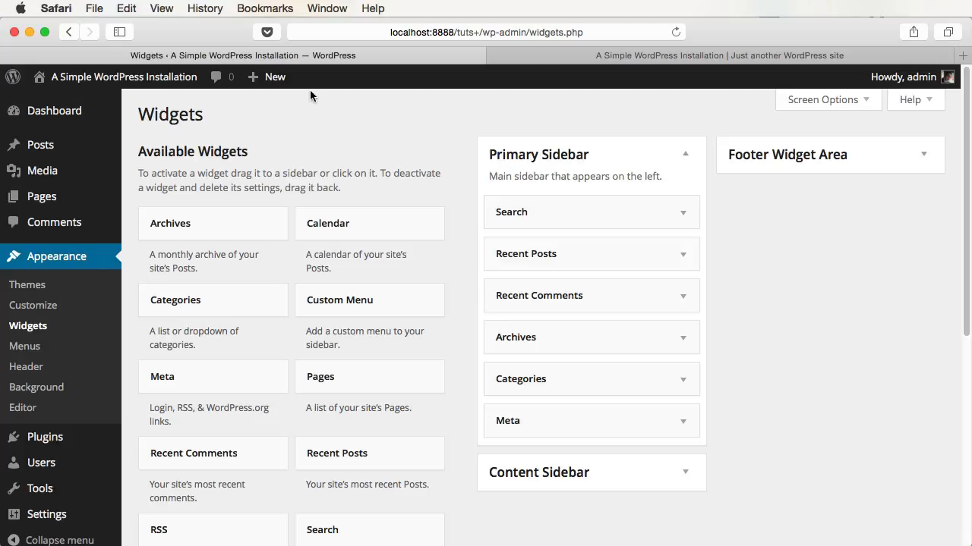
click(629, 57)
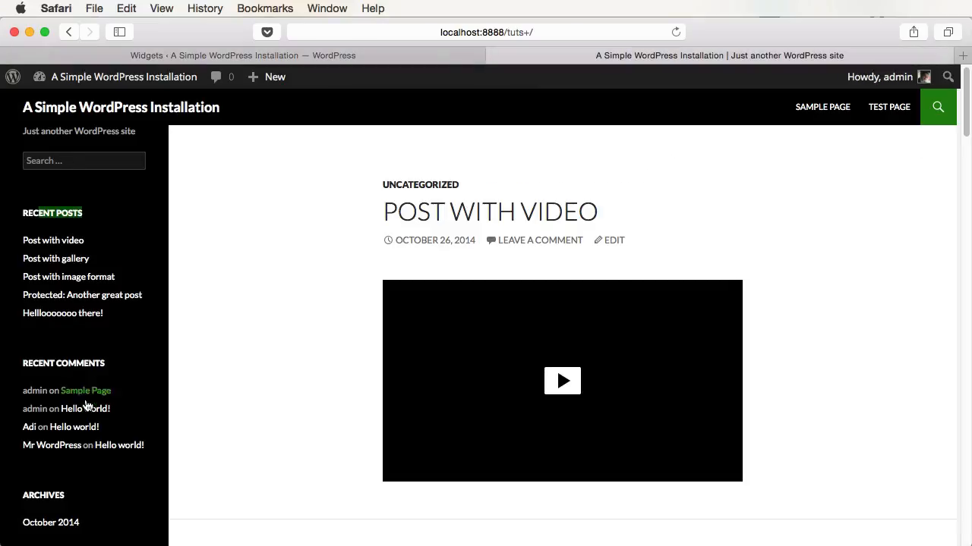
click(243, 55)
- Expand the Content Sidebar and the Footer Widget Area to view their contents
click(686, 472)
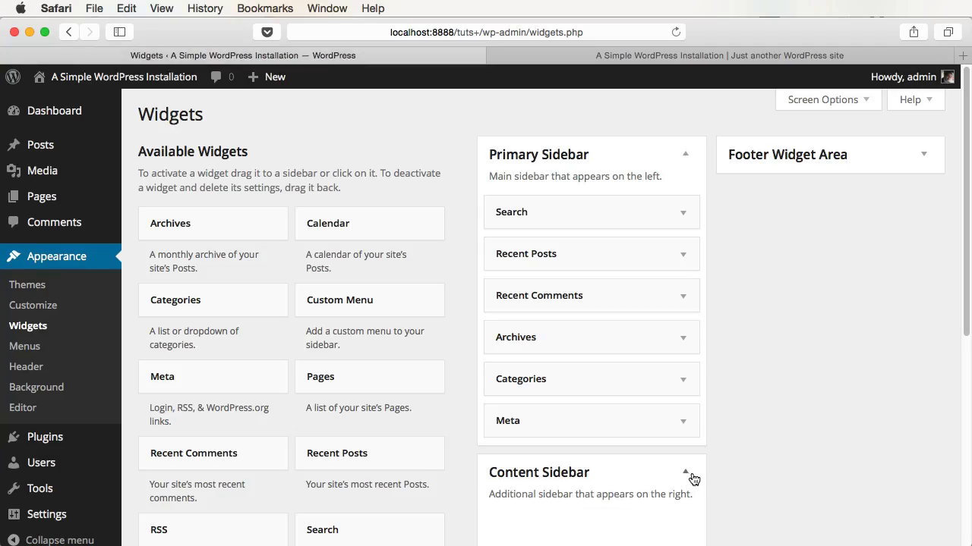
scroll(770, 343, down, 5)
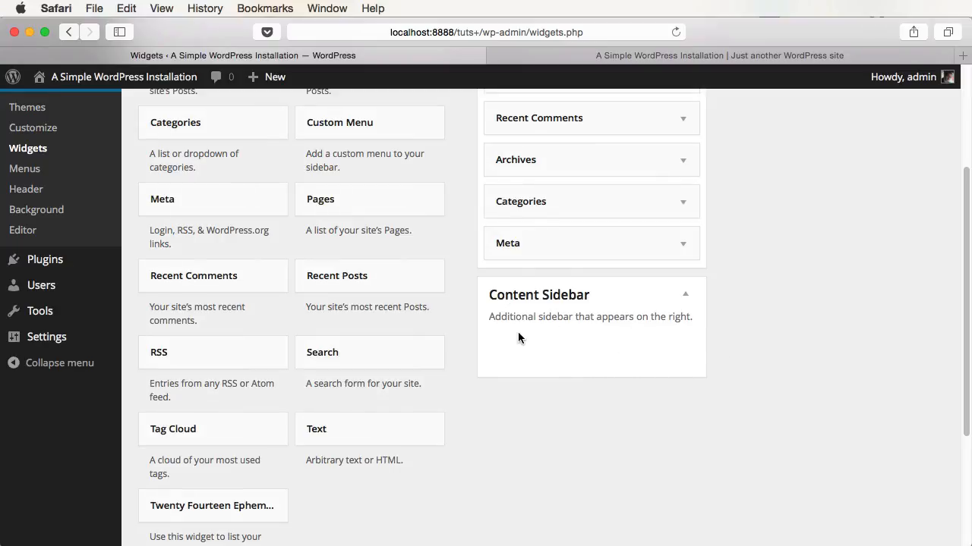
scroll(533, 378, up, 5)
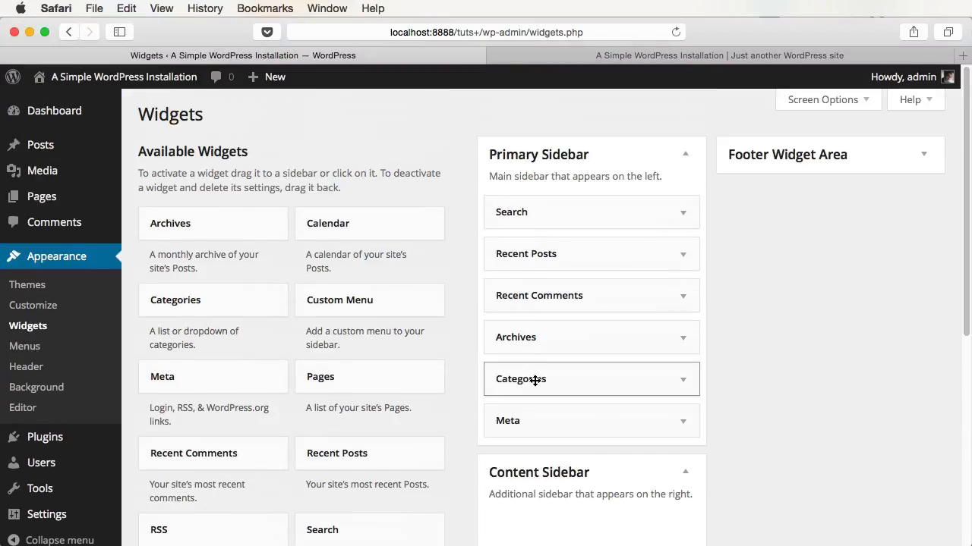
click(925, 156)
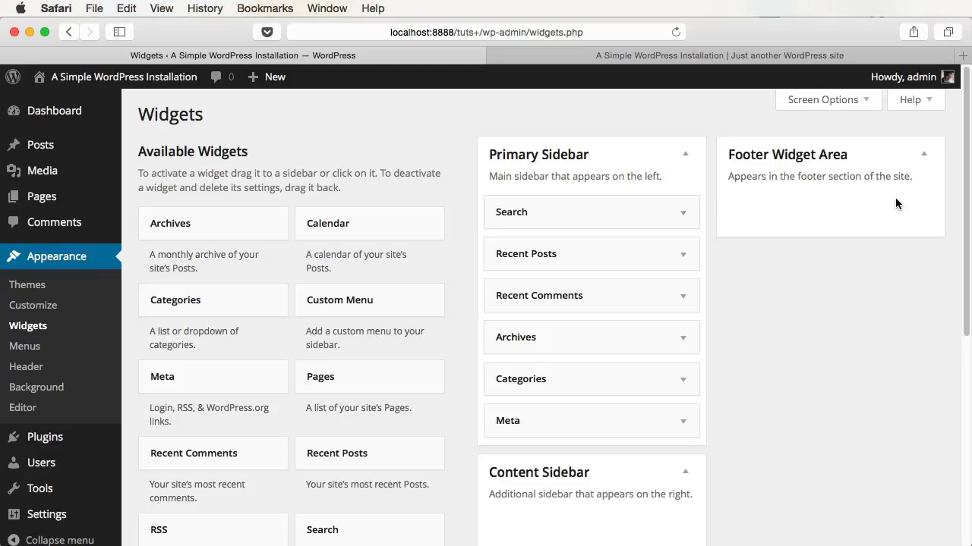
- Move the Recent Comments widget to the top of the Primary Sidebar and reload the live site to check the order
click(752, 57)
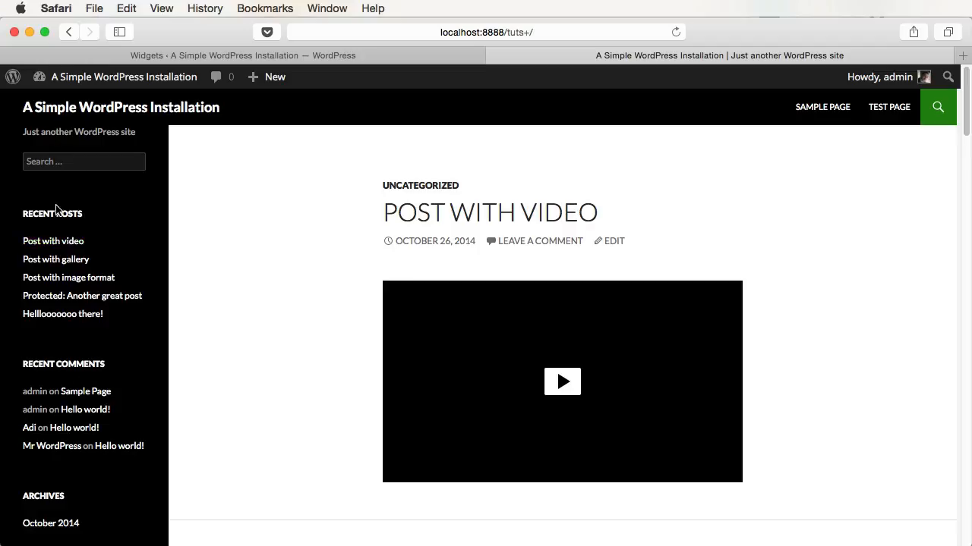
click(427, 57)
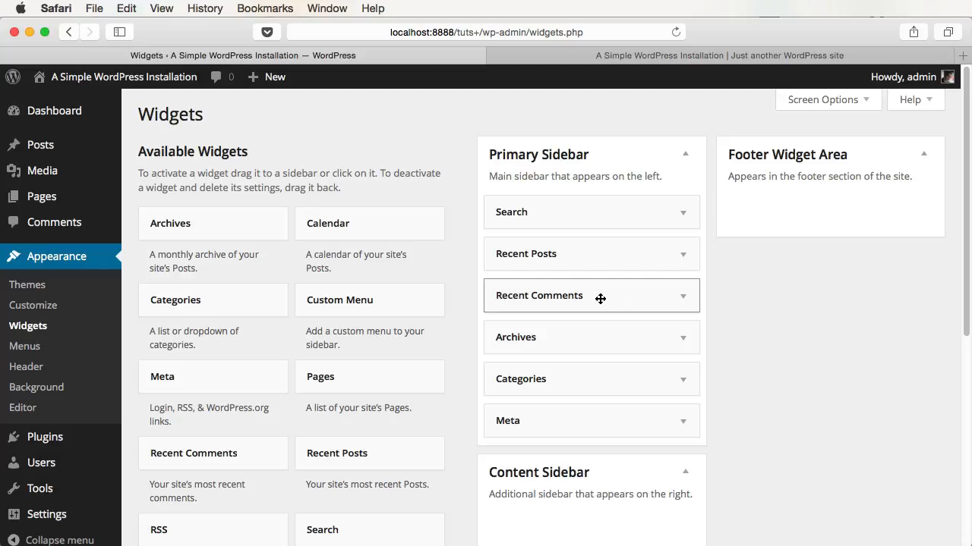
drag(600, 297, 593, 209)
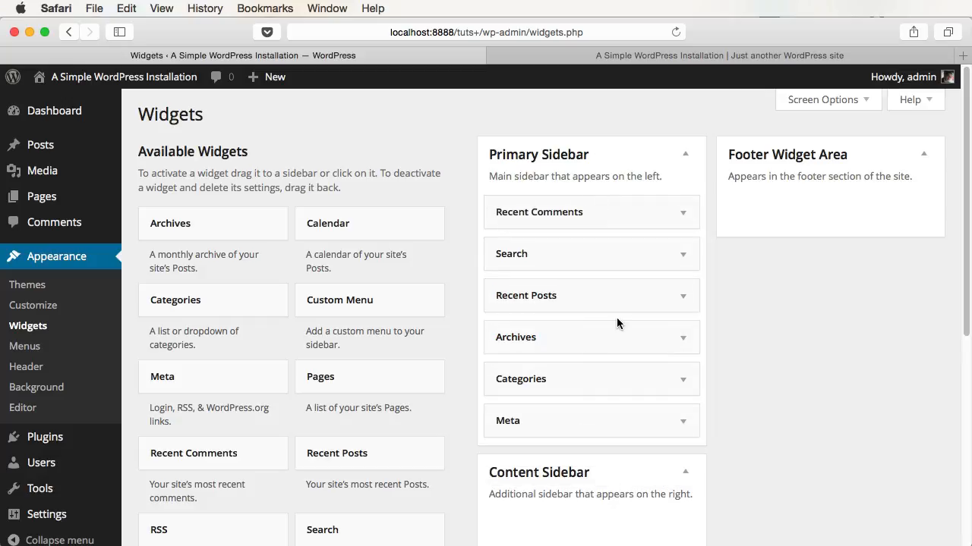
click(665, 59)
key(super+r)
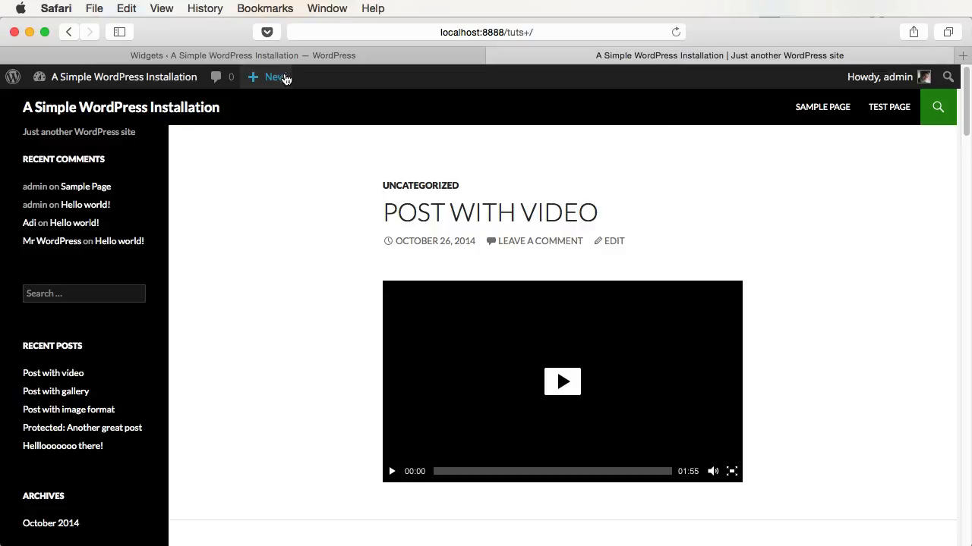
- Delete the Recent Comments widget from the Primary Sidebar and reload the live site
click(282, 56)
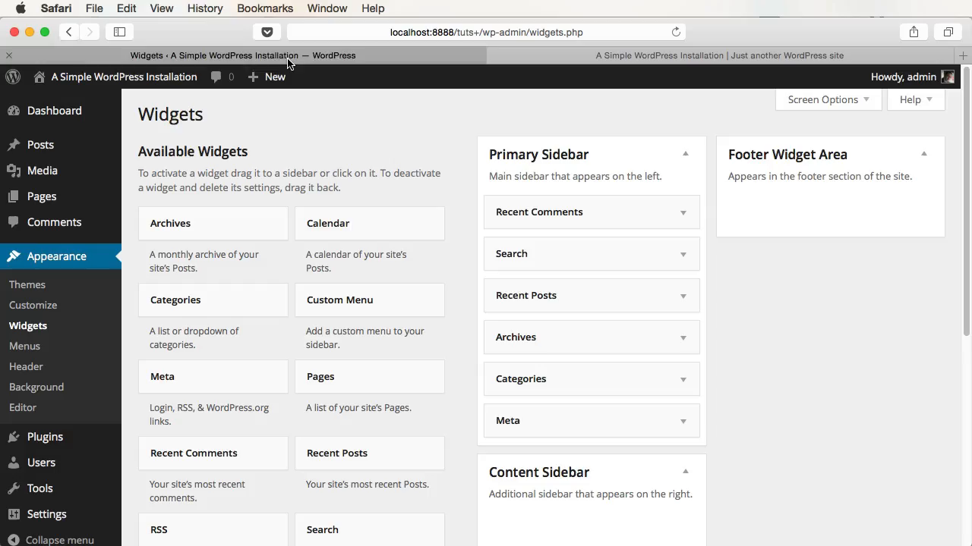
click(684, 215)
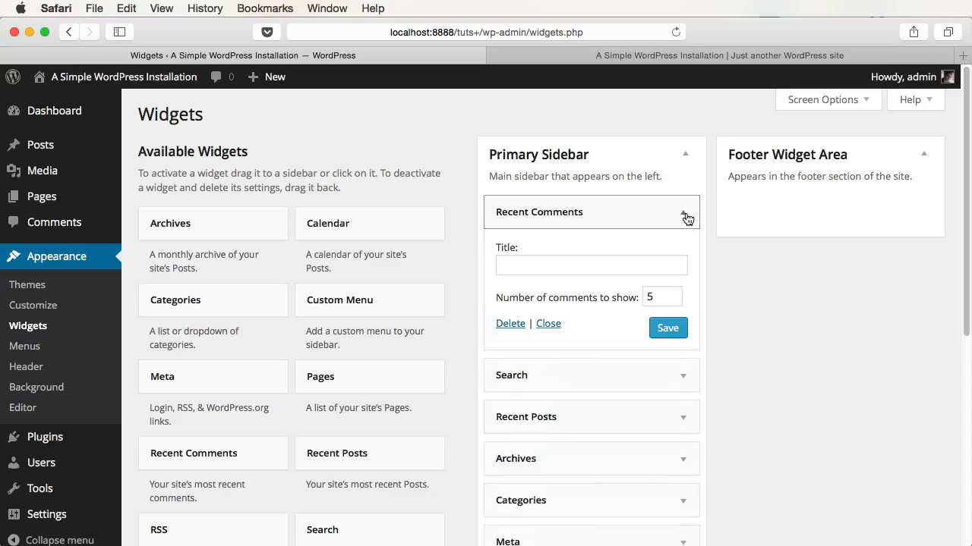
click(510, 325)
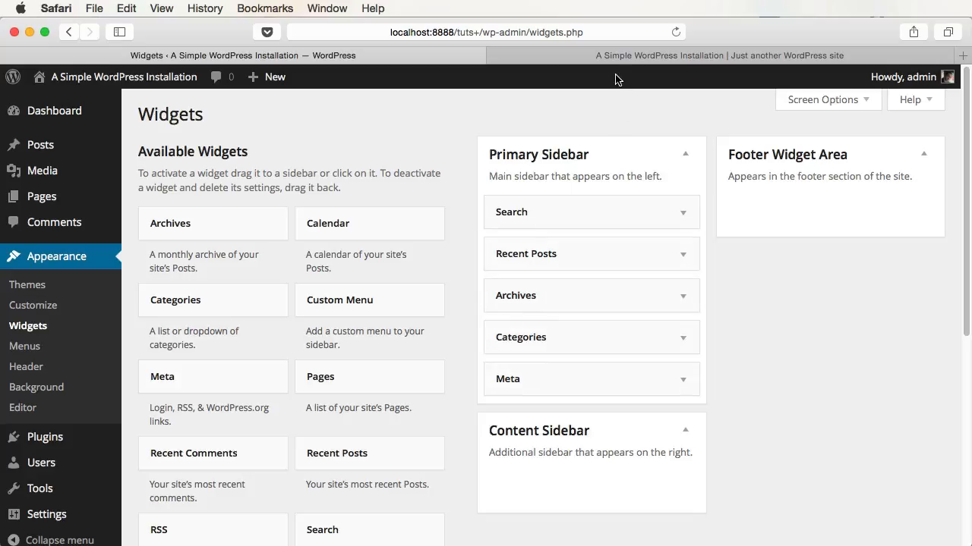
click(614, 61)
key(super+r)
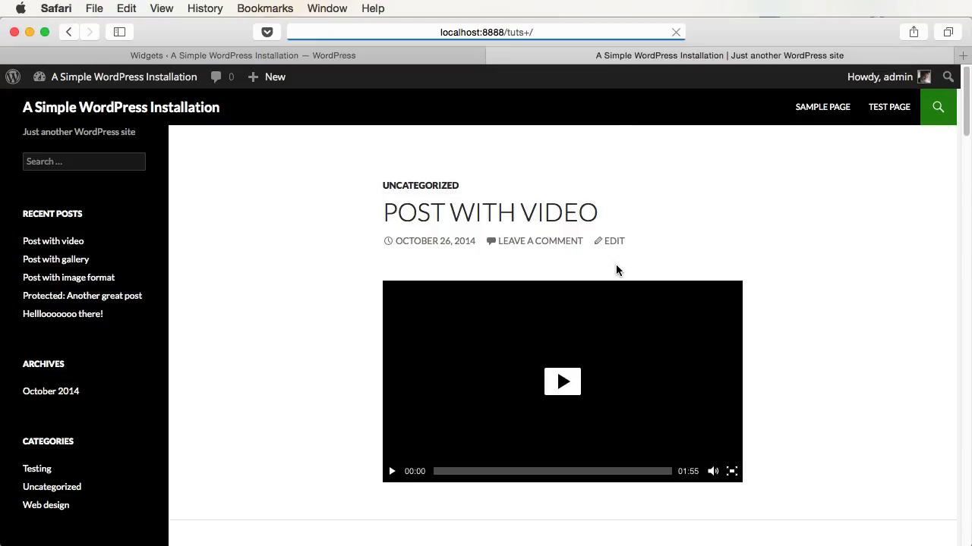
- Set the Primary Sidebar's Search widget title to "Search here", save it and reload the live site
key(ctrl+shift+Tab)
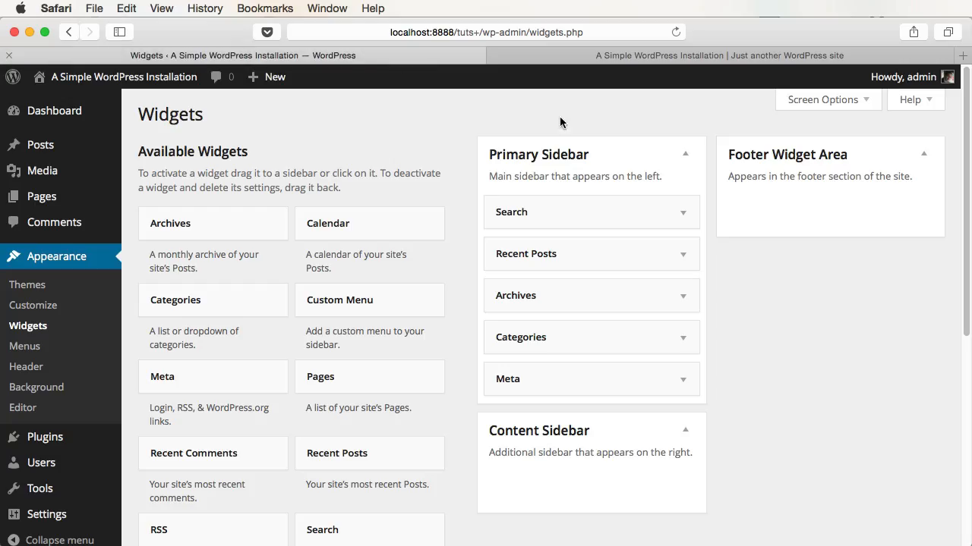
click(684, 214)
click(546, 273)
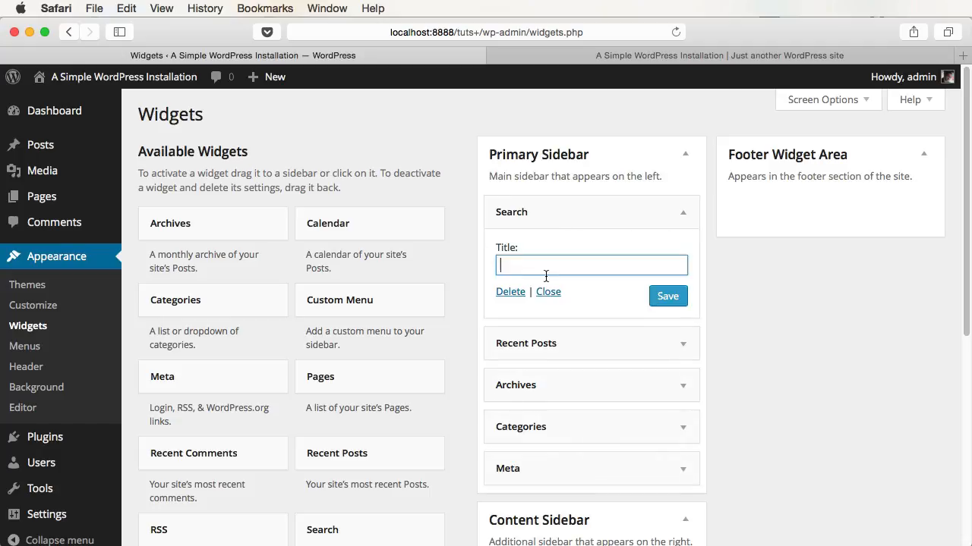
text(Search here)
click(667, 296)
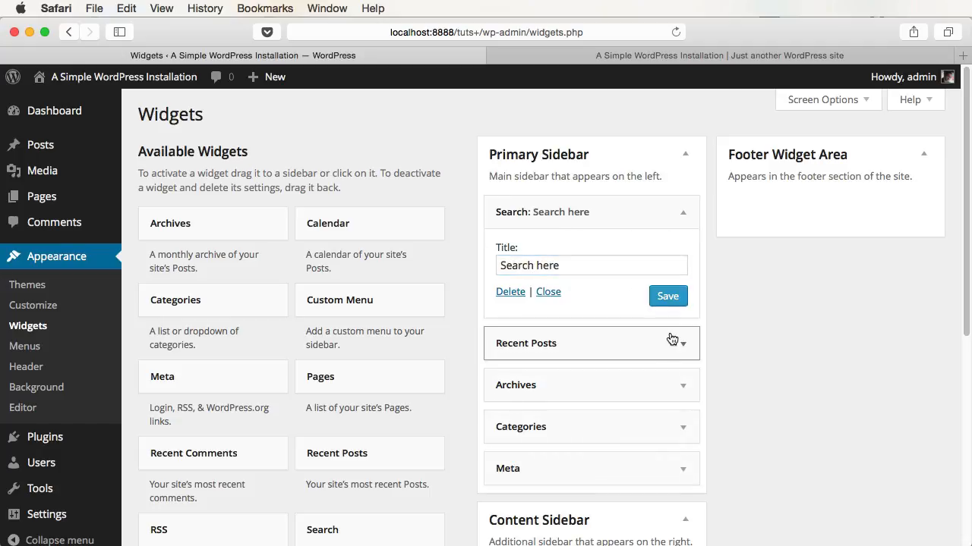
click(668, 53)
key(super+r)
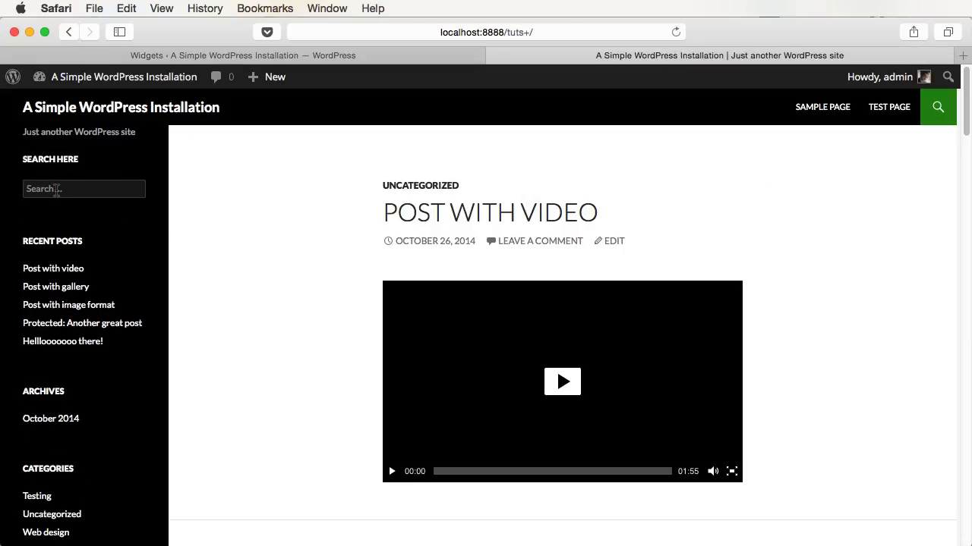
- Move the Recent Posts and Archives widgets into the Footer Widget Area, with Archives first, and check the live site's footer
key(ctrl+shift+Tab)
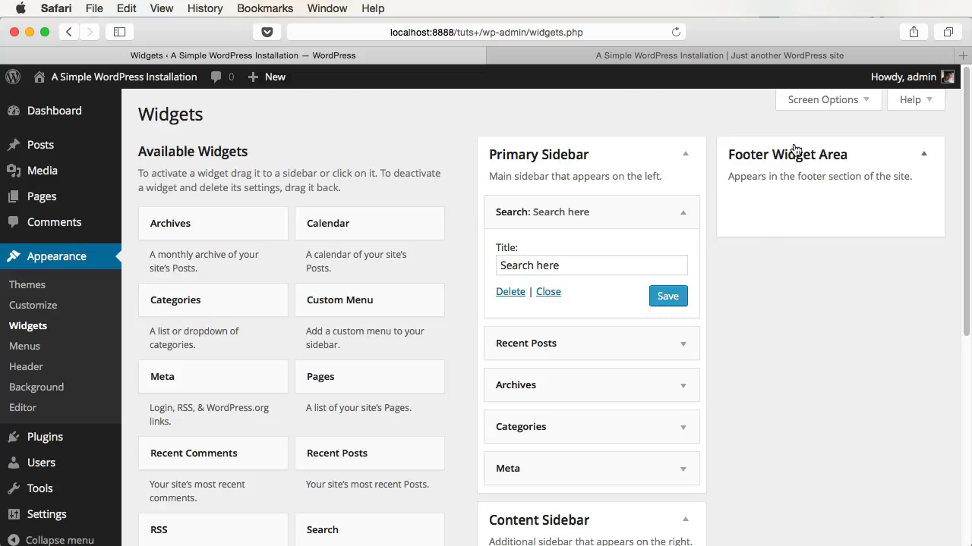
drag(576, 347, 782, 215)
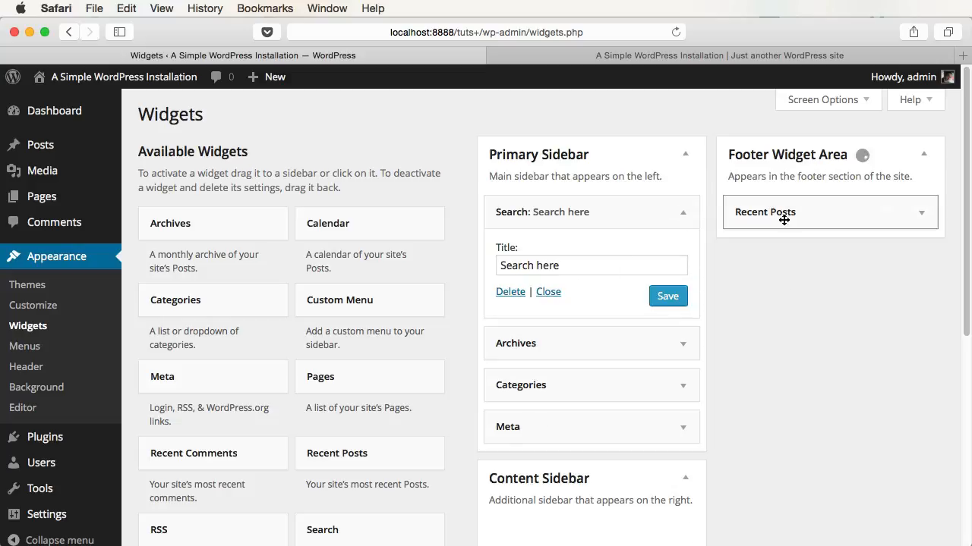
drag(597, 349, 809, 234)
click(648, 56)
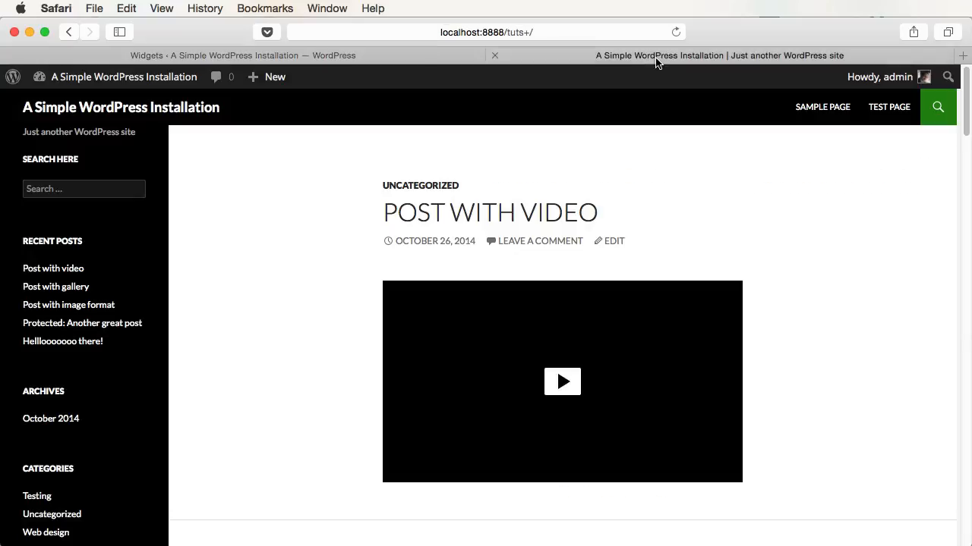
scroll(813, 324, down, 20)
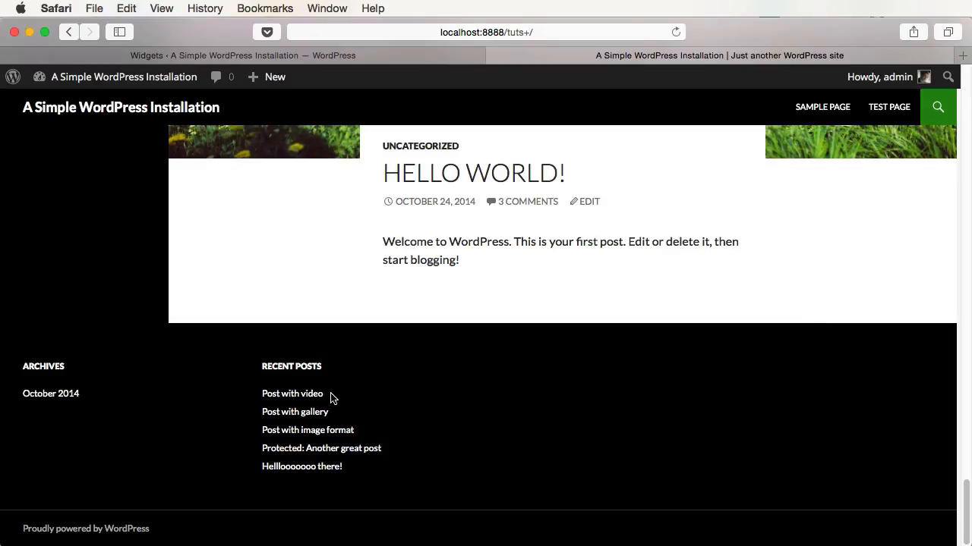
- Move the Meta widget from the Primary Sidebar to the Content Sidebar and check it on the reloaded live site
click(293, 57)
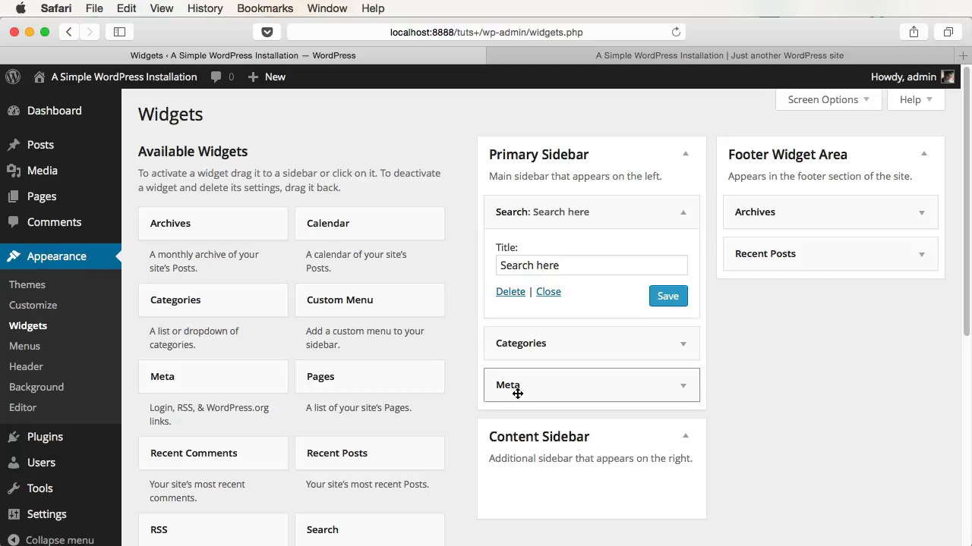
drag(527, 384, 527, 450)
key(ctrl+Tab)
key(super+r)
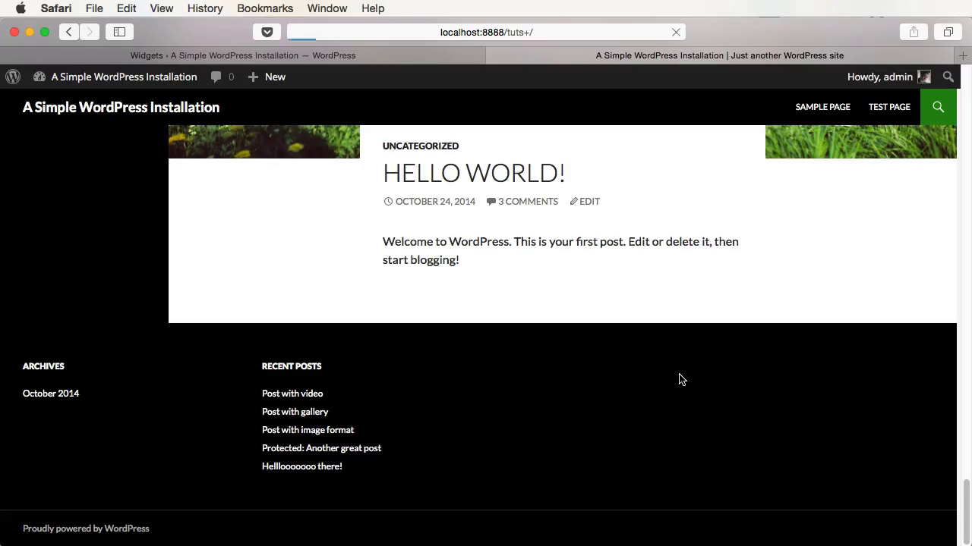
scroll(680, 380, up, 10)
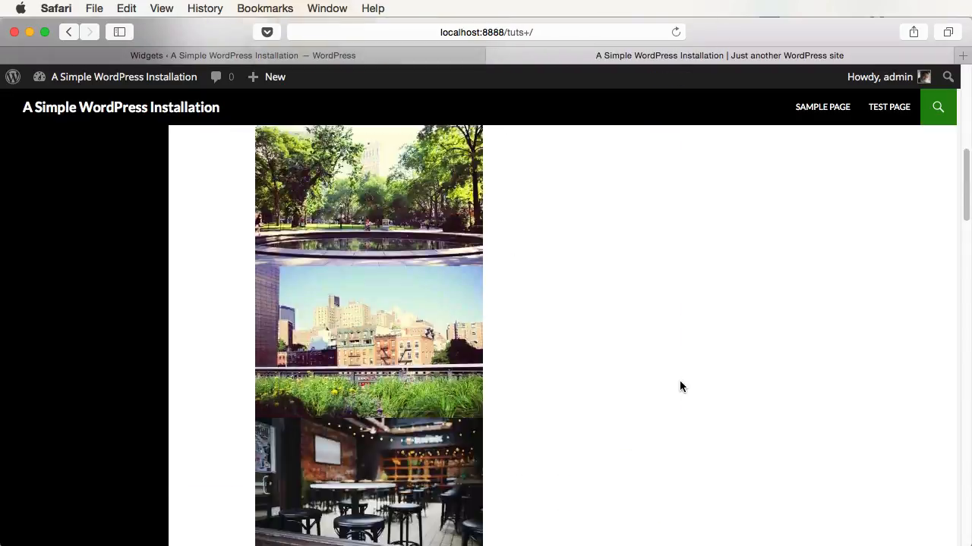
scroll(679, 387, up, 5)
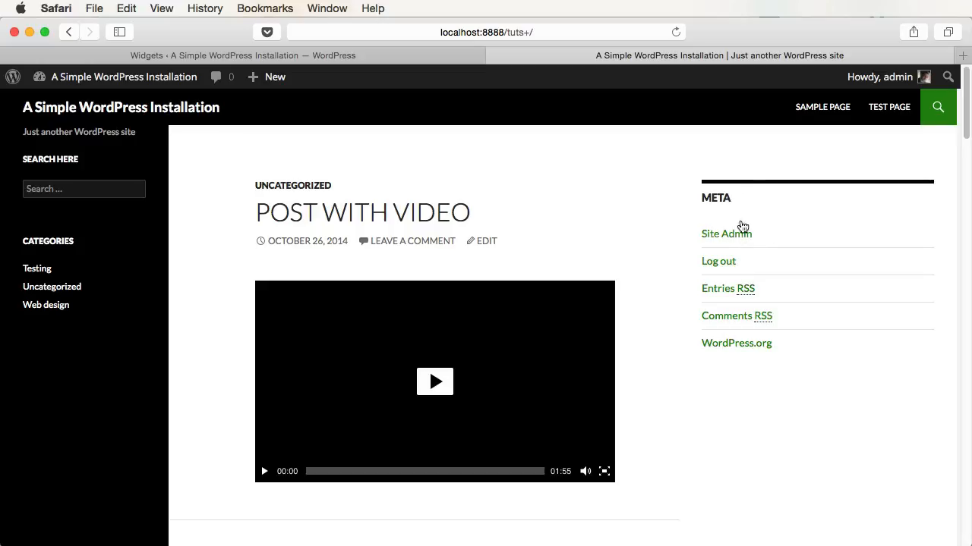
drag(710, 197, 757, 196)
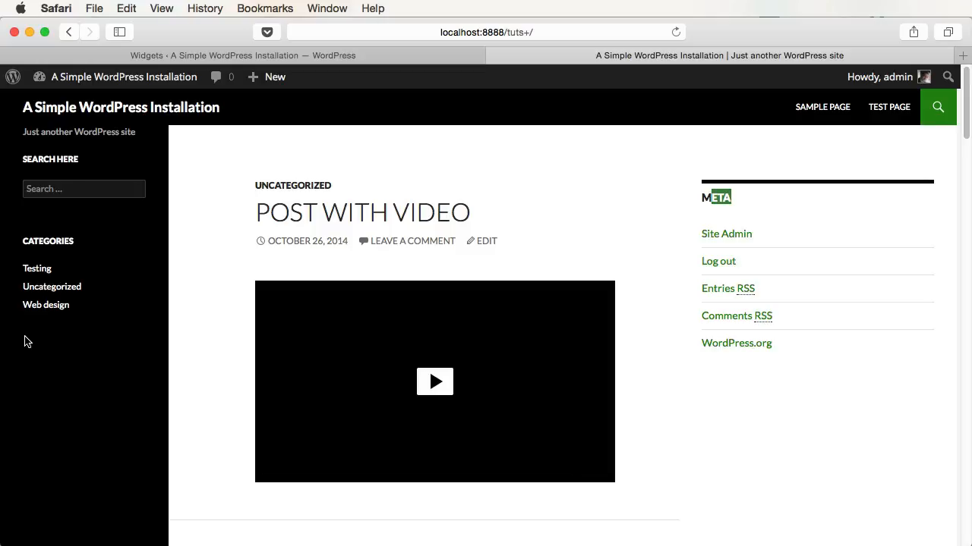
- Add the available Calendar widget at the top of the Primary Sidebar, above Search
key(ctrl+shift+Tab)
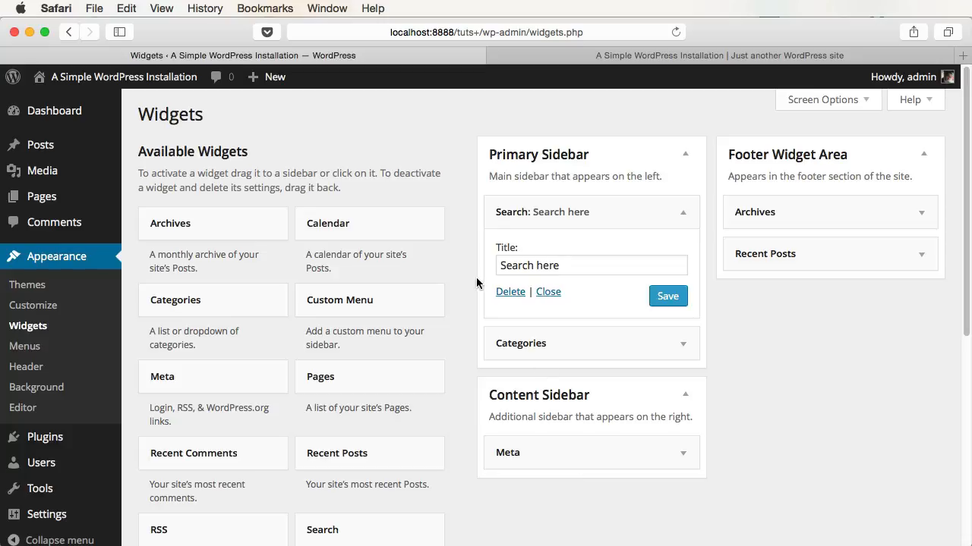
scroll(245, 220, down, 2)
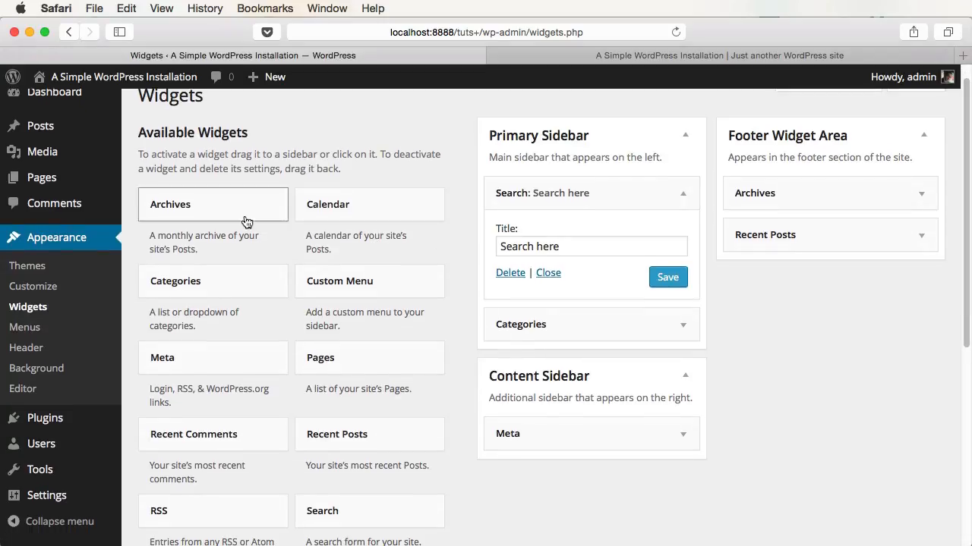
scroll(428, 418, down, 5)
scroll(425, 419, up, 8)
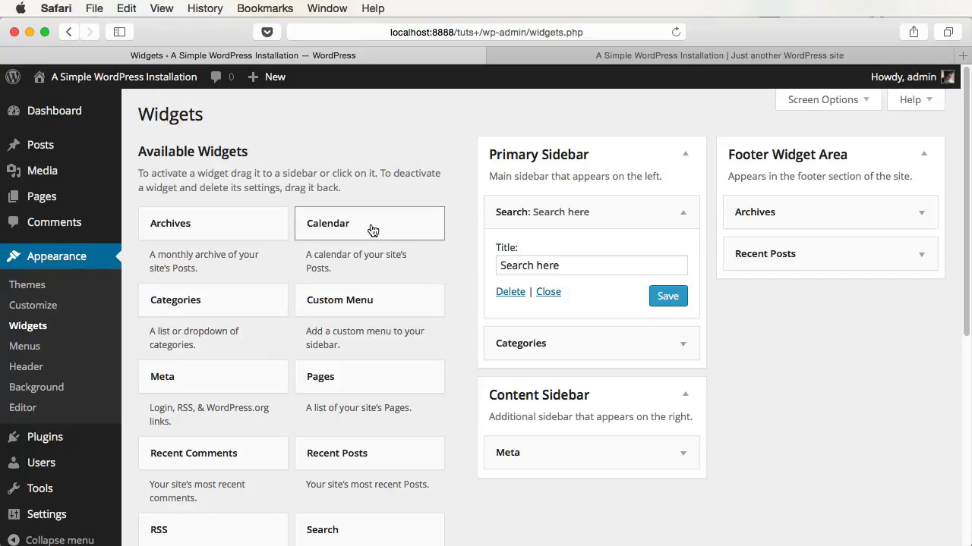
drag(418, 230, 557, 199)
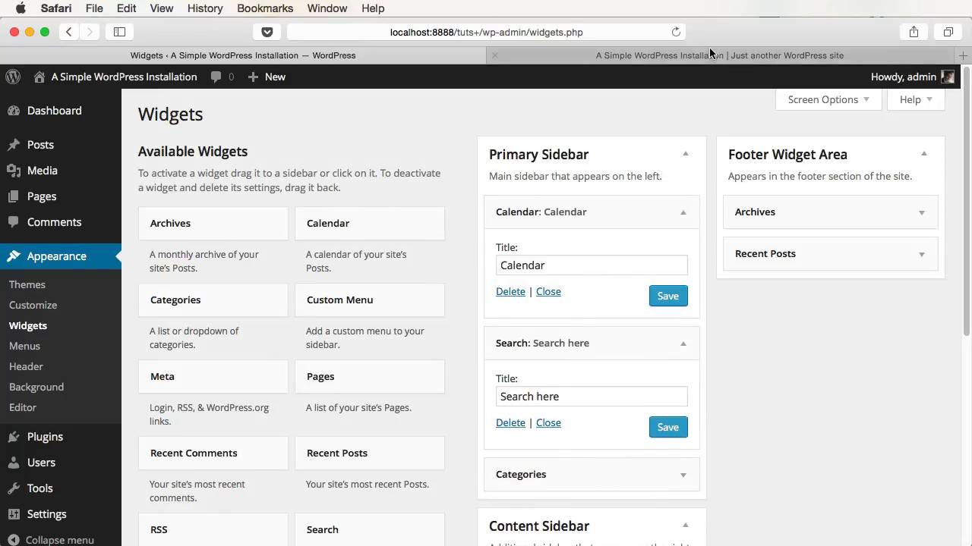
- Reload the live site, check the Calendar widget and its highlighted post dates, and return to the Widgets page
click(708, 47)
key(super+r)
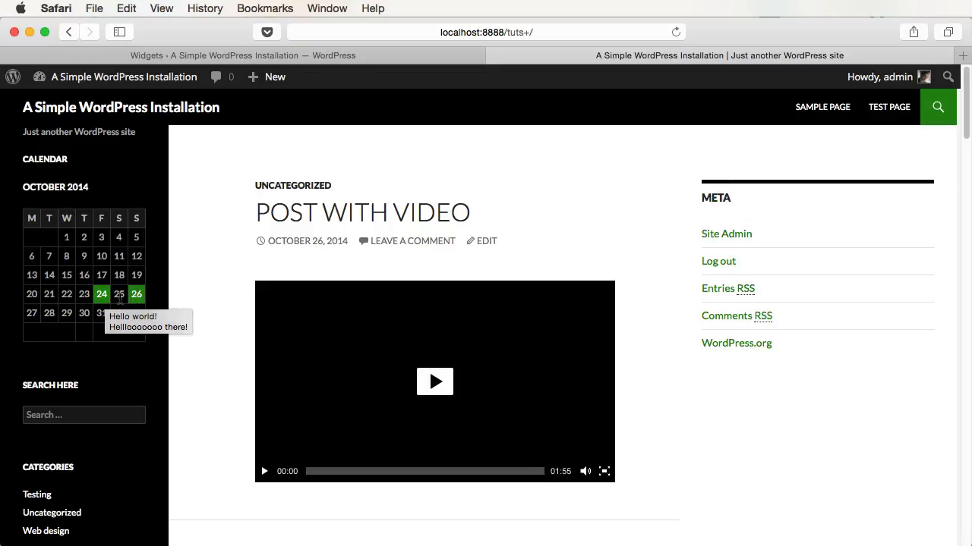
mouse_move(132, 304)
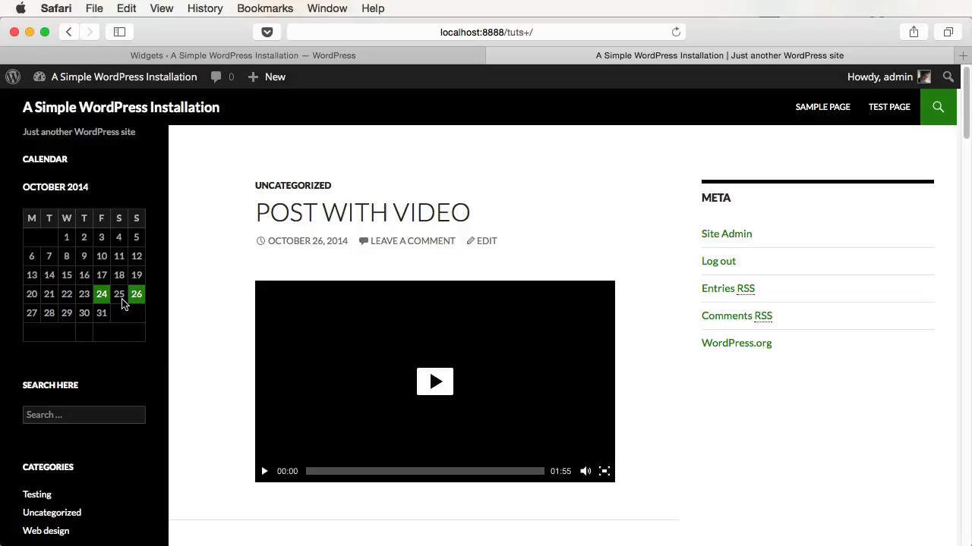
key(ctrl+shift+Tab)
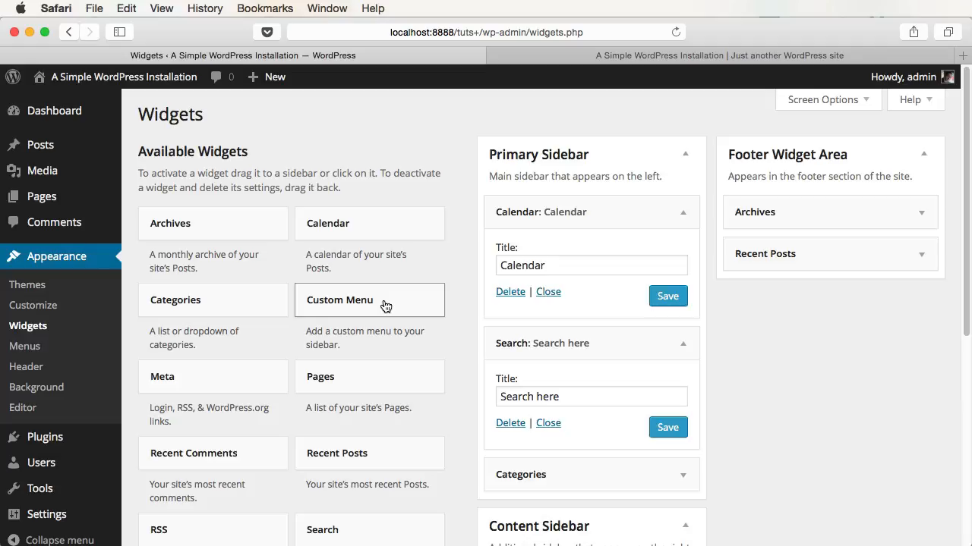
- Add the available Twenty Fourteen Ephemera widget to the Primary Sidebar, below Categories
scroll(384, 304, down, 3)
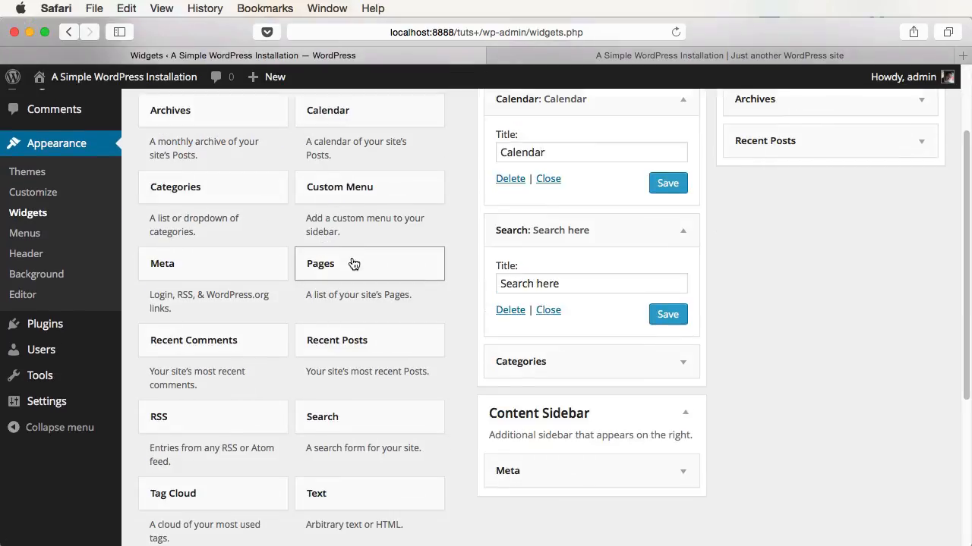
scroll(186, 331, down, 2)
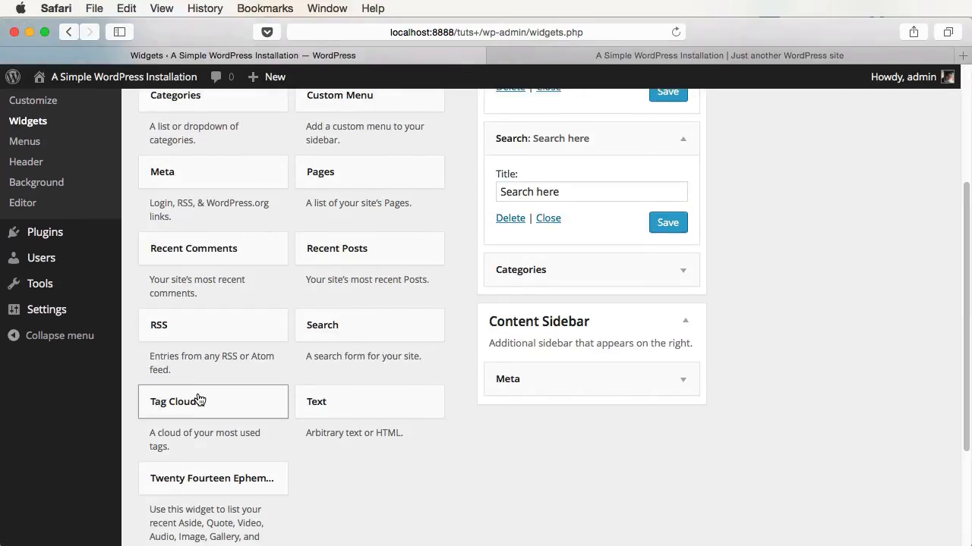
scroll(240, 494, down, 3)
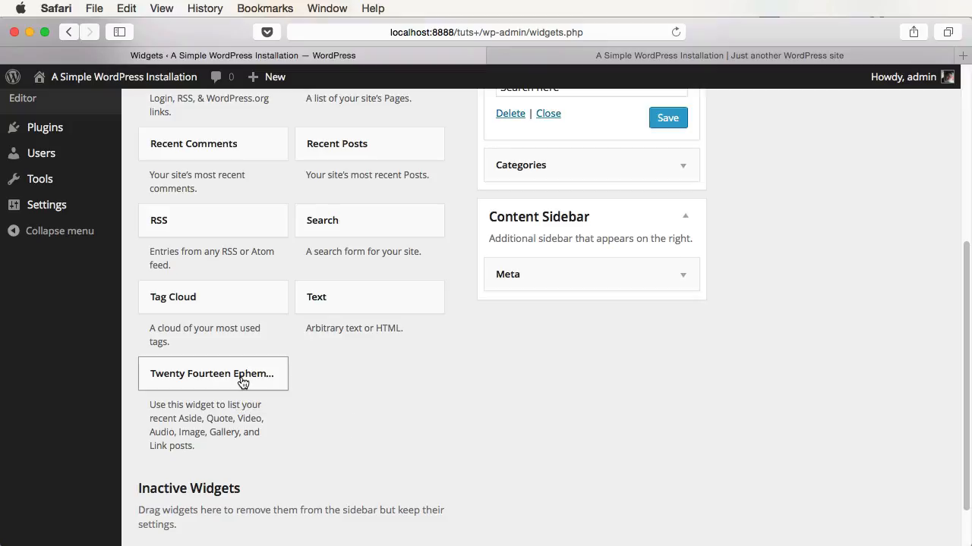
drag(242, 381, 583, 200)
- Title the Twenty Fourteen Ephemera widget "My Galleries", set its post format to Gallery and save it
click(536, 262)
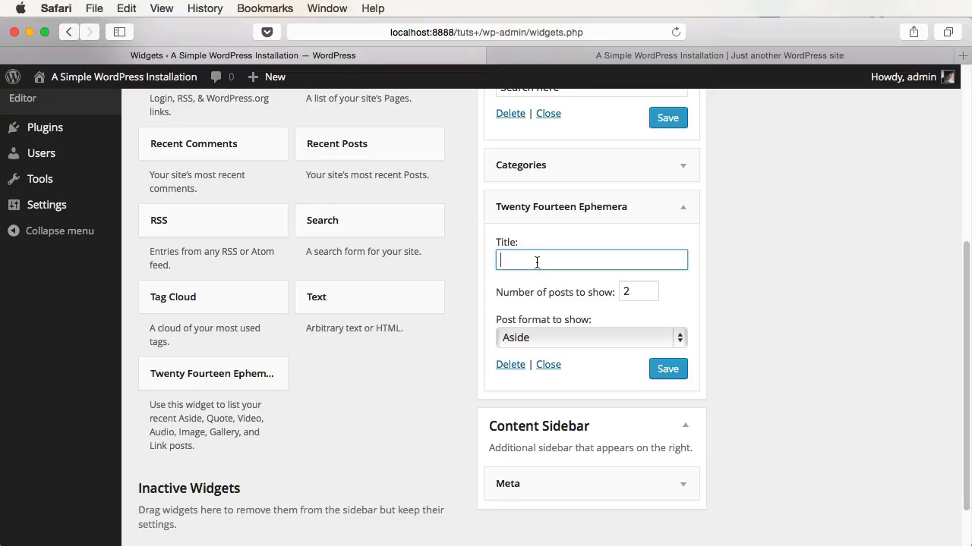
text(My Galleries)
click(584, 342)
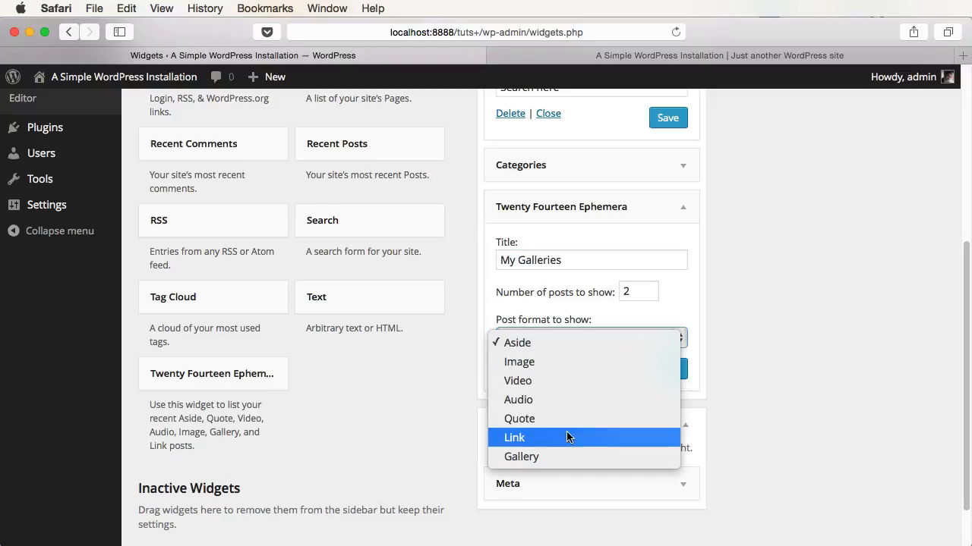
click(563, 457)
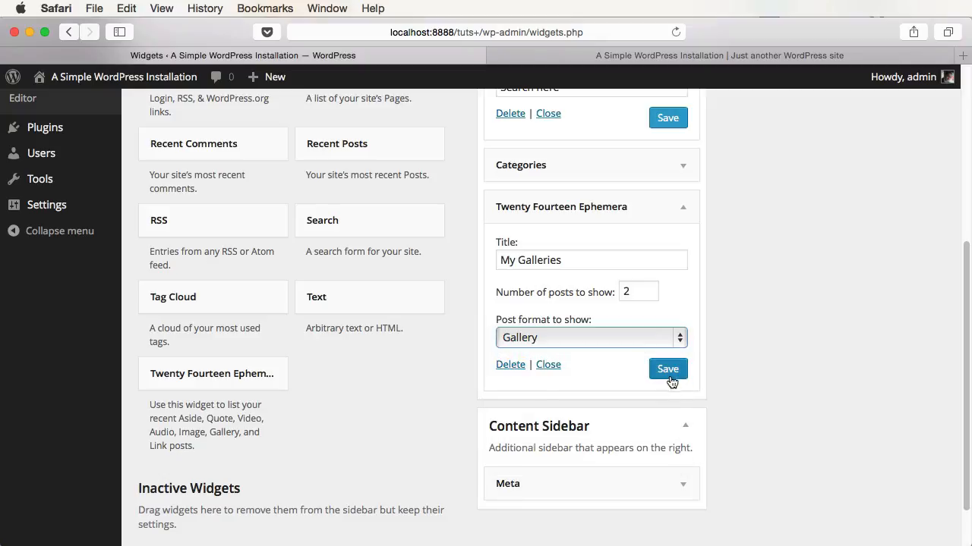
click(668, 369)
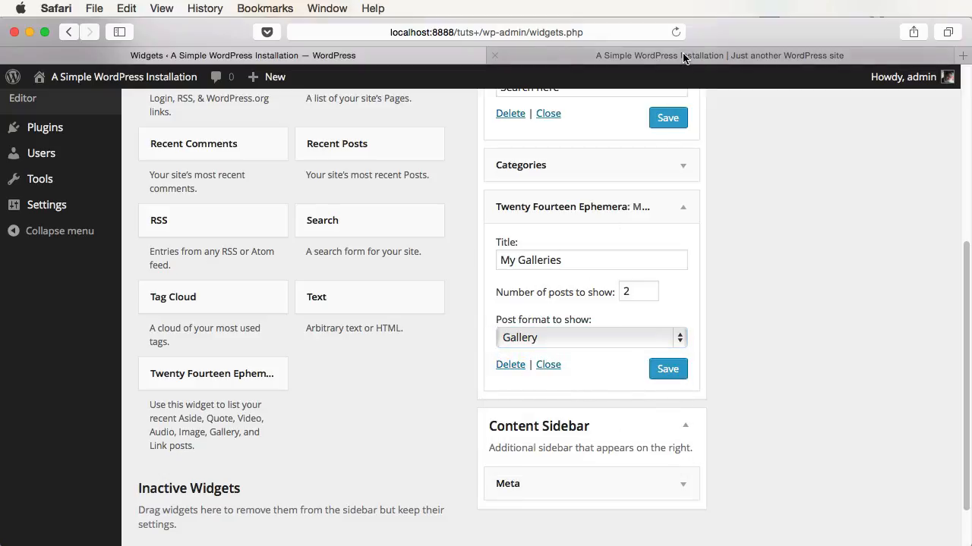
- Check the My Galleries widget in the live site's sidebar and return to the Widgets page
click(685, 55)
scroll(171, 345, down, 10)
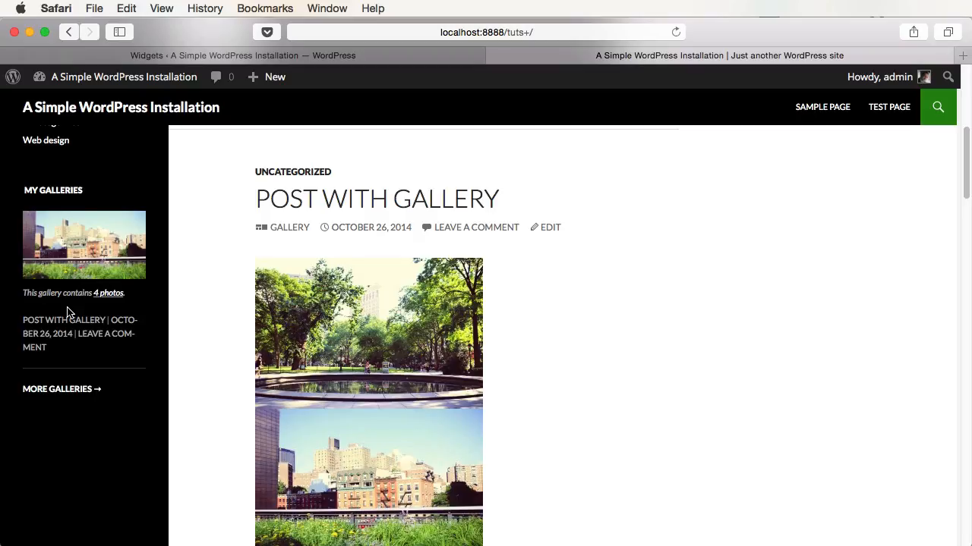
click(326, 57)
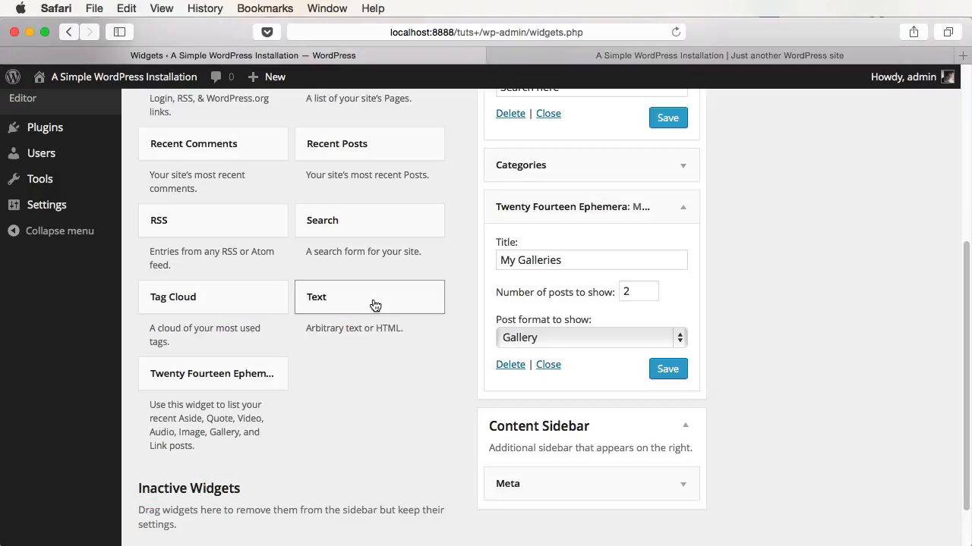
- Add a Text widget between Search and Categories in the Primary Sidebar, titled "This is a text widget" with the content "Some text."
drag(372, 303, 556, 229)
click(423, 278)
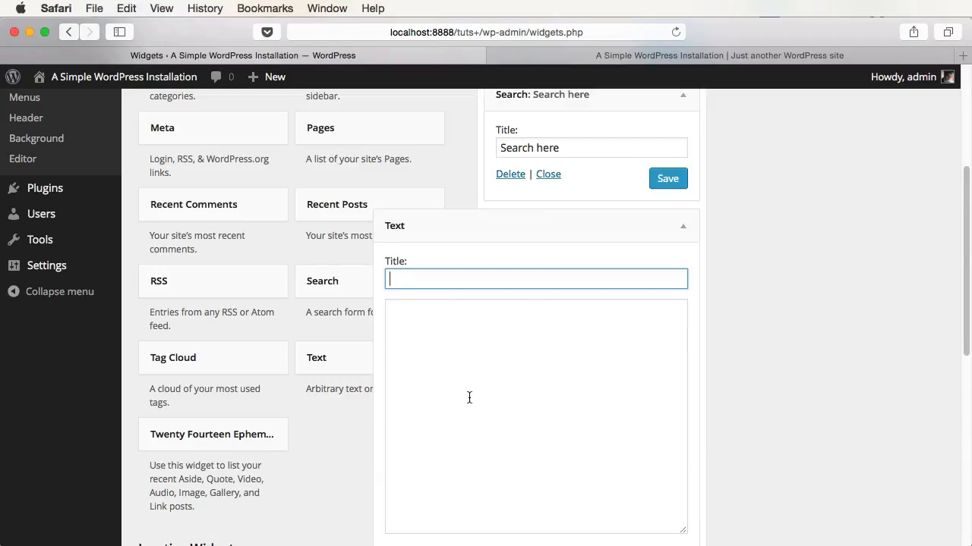
text(This is a text widgets)
key(BackSpace)
click(504, 412)
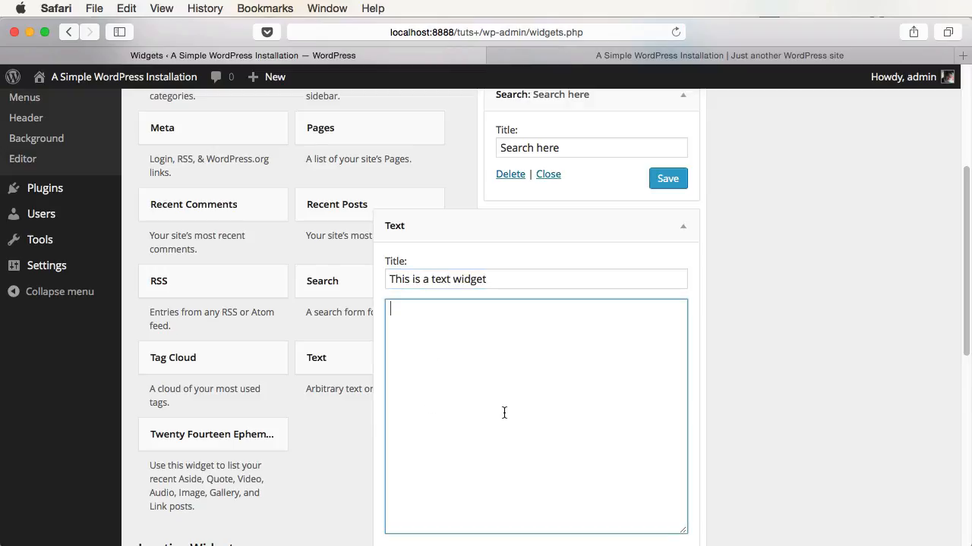
text(Some text.)
- Open the Media Library in a new tab and copy the URL of the city-21.jpg image
scroll(154, 201, up, 5)
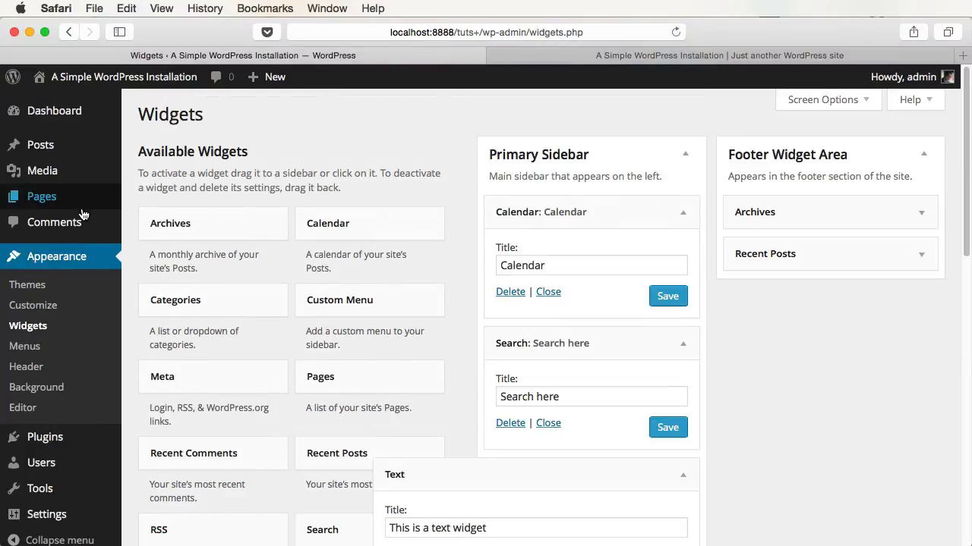
right_click(65, 173)
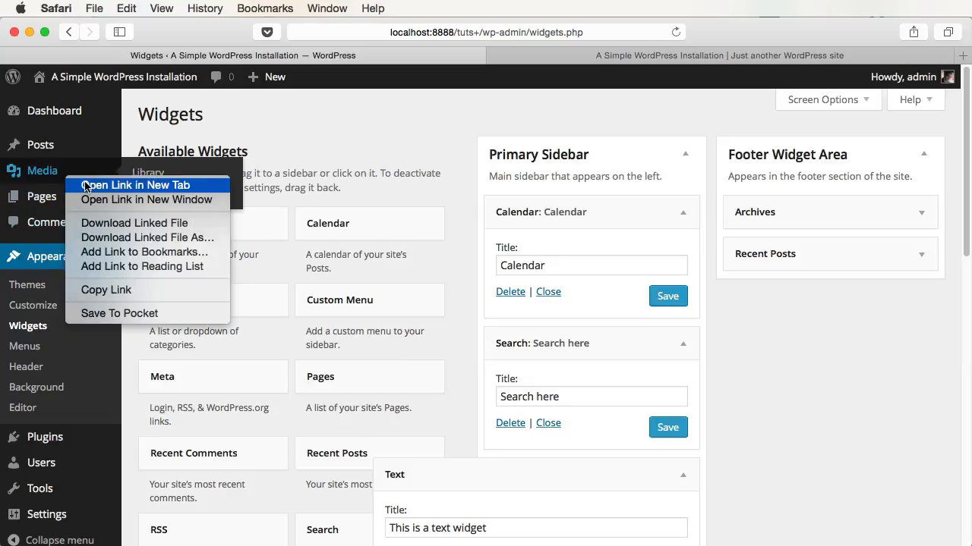
click(87, 183)
click(559, 54)
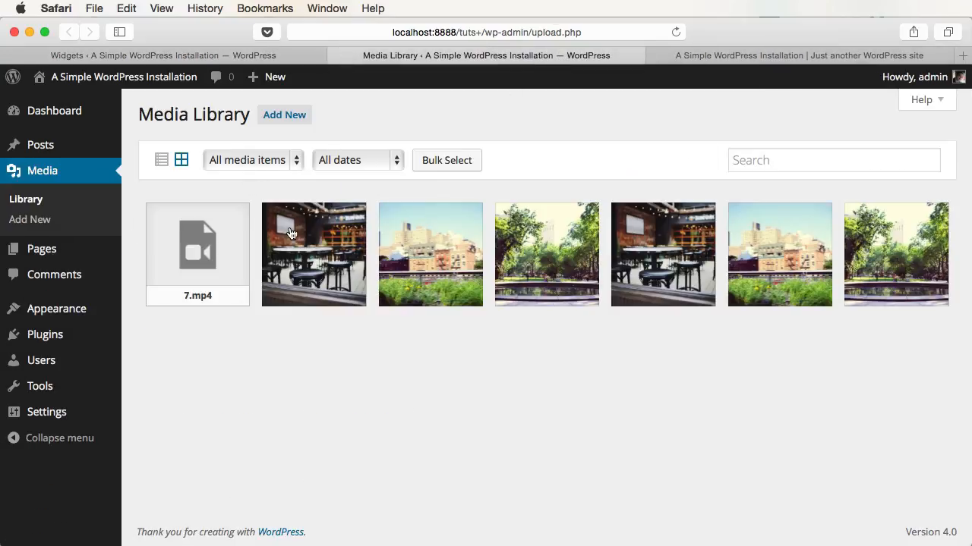
click(446, 247)
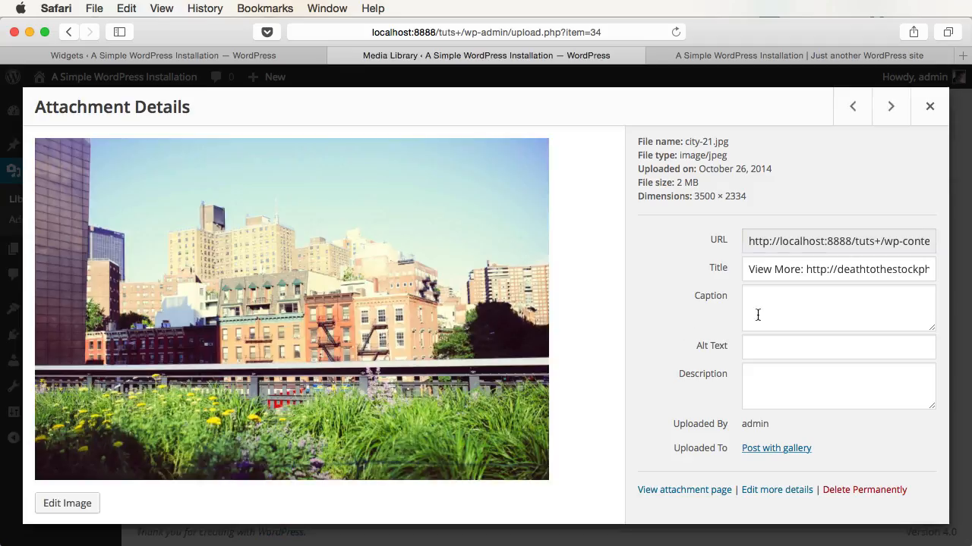
click(810, 244)
triple_click(799, 243)
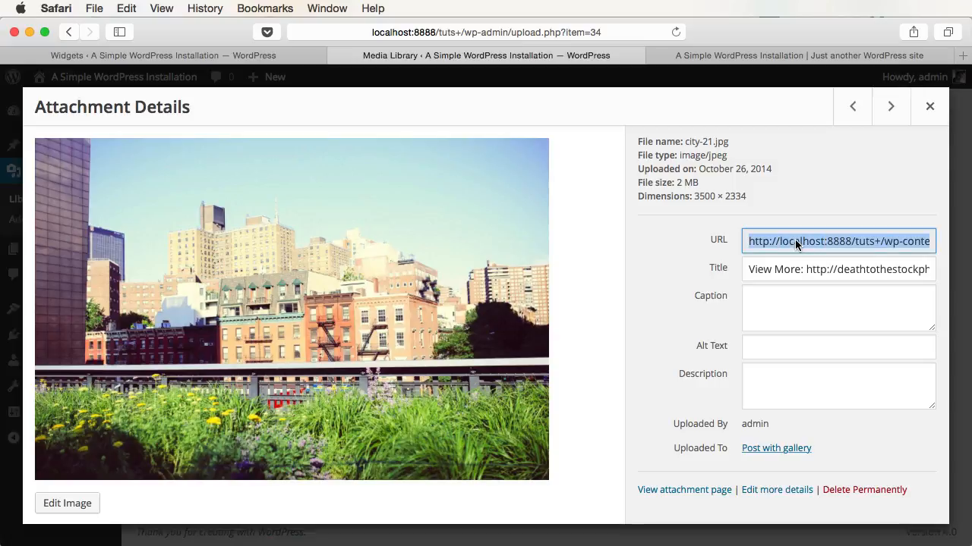
key(super+c)
click(929, 111)
- Insert an img tag with the copied city-21.jpg URL as its src below "Some text." in the Text widget and save it
text(<>)
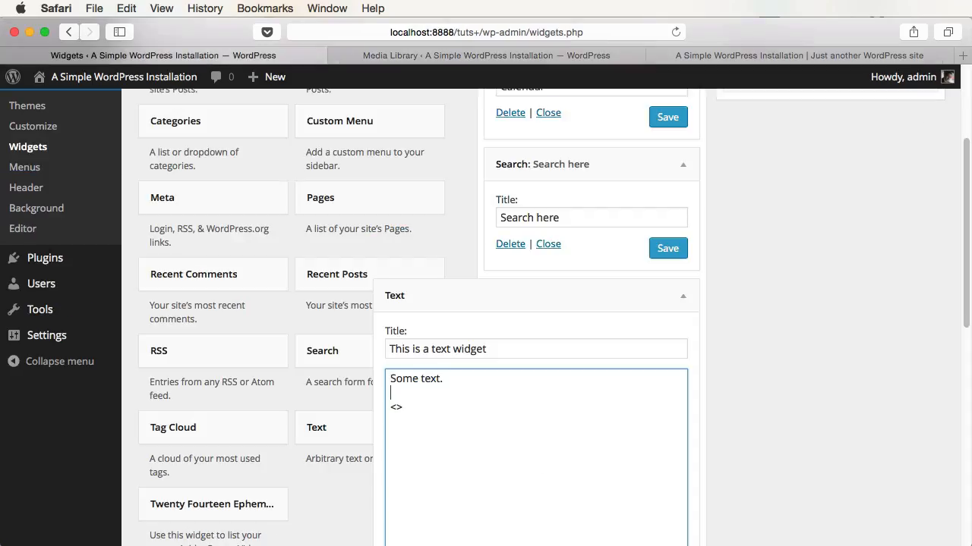
text(img src=")
key(super+v)
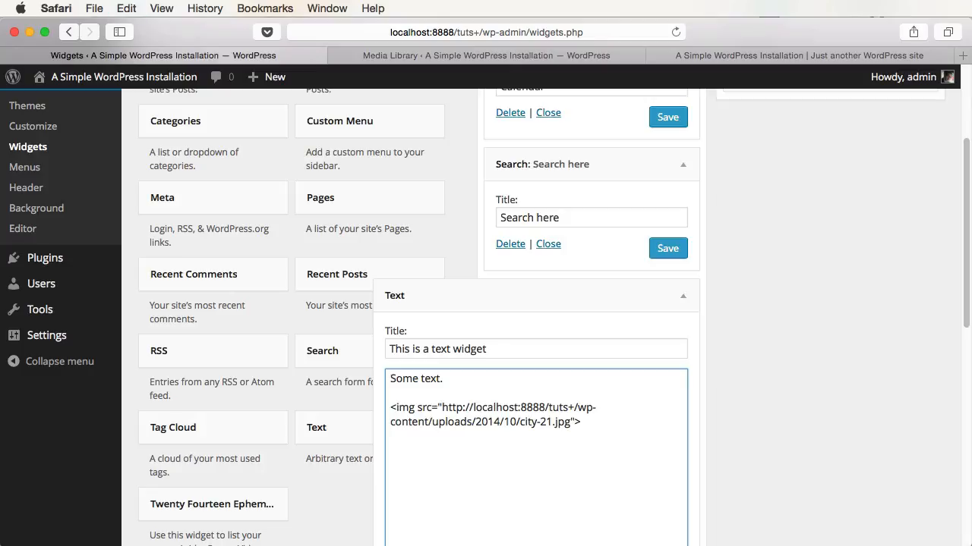
scroll(660, 447, down, 10)
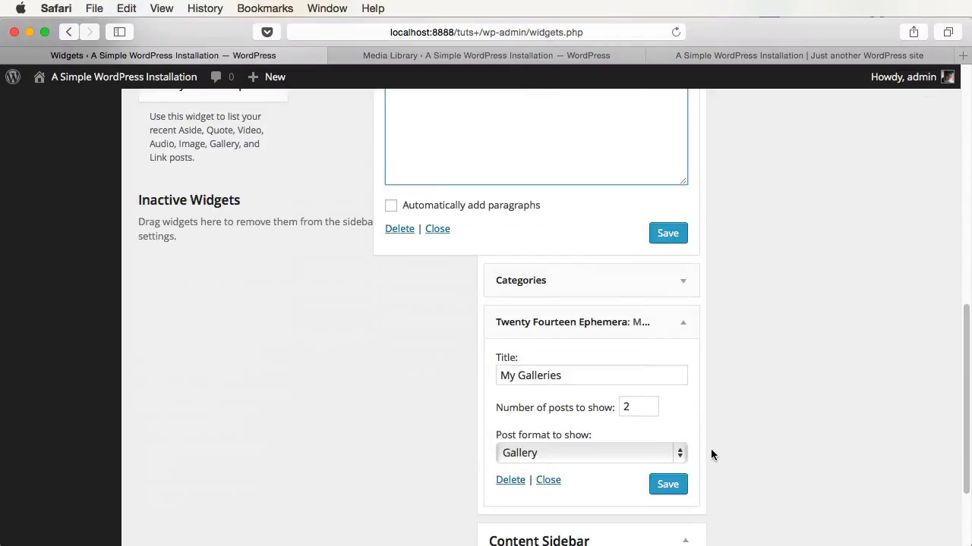
click(658, 238)
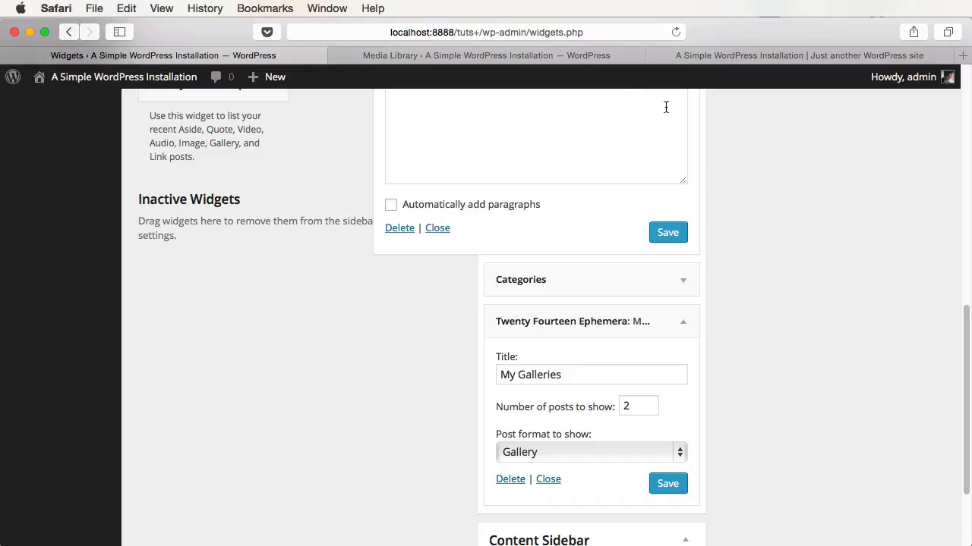
- Reload the live site and examine the Text widget's title, text and image in the sidebar
click(568, 56)
click(759, 54)
key(super+r)
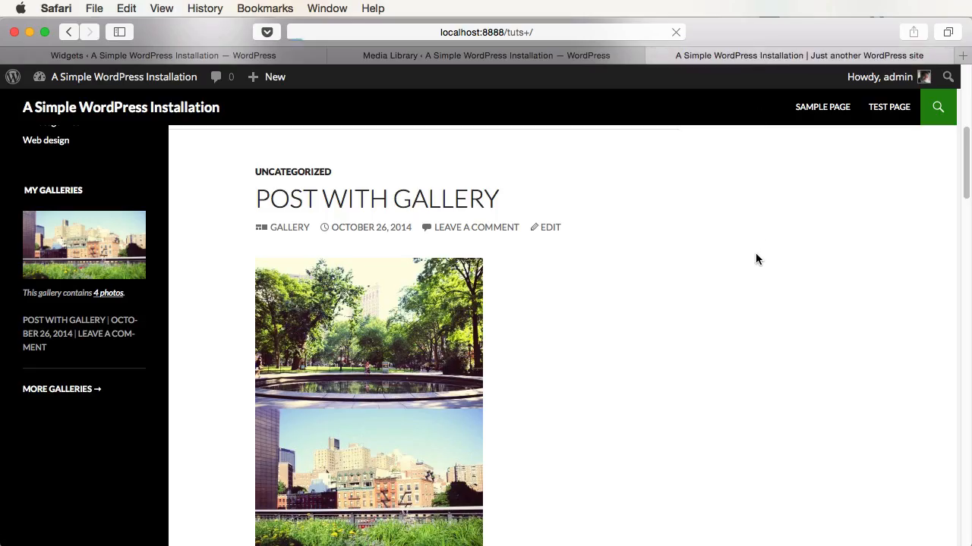
scroll(755, 258, down, 3)
scroll(755, 259, down, 20)
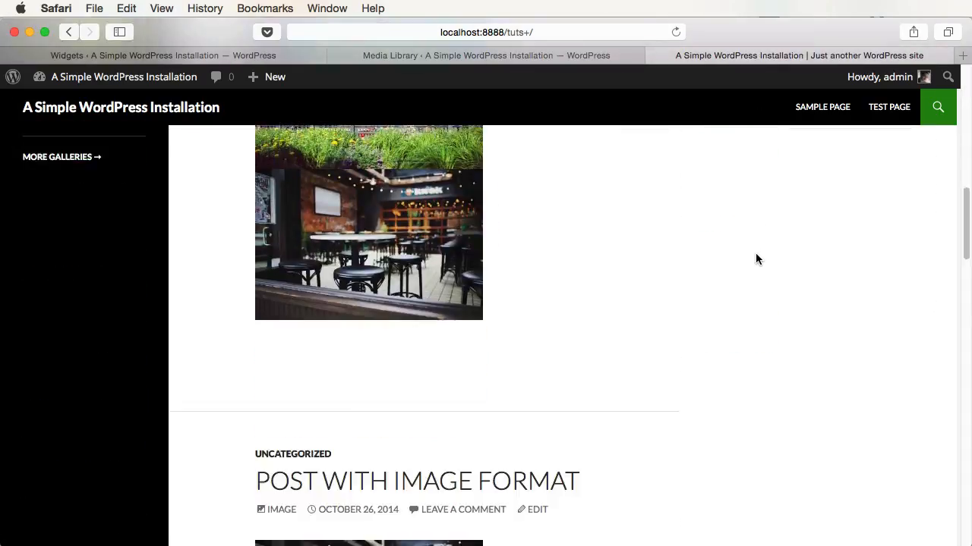
scroll(755, 260, up, 20)
scroll(755, 260, down, 10)
scroll(751, 255, up, 2)
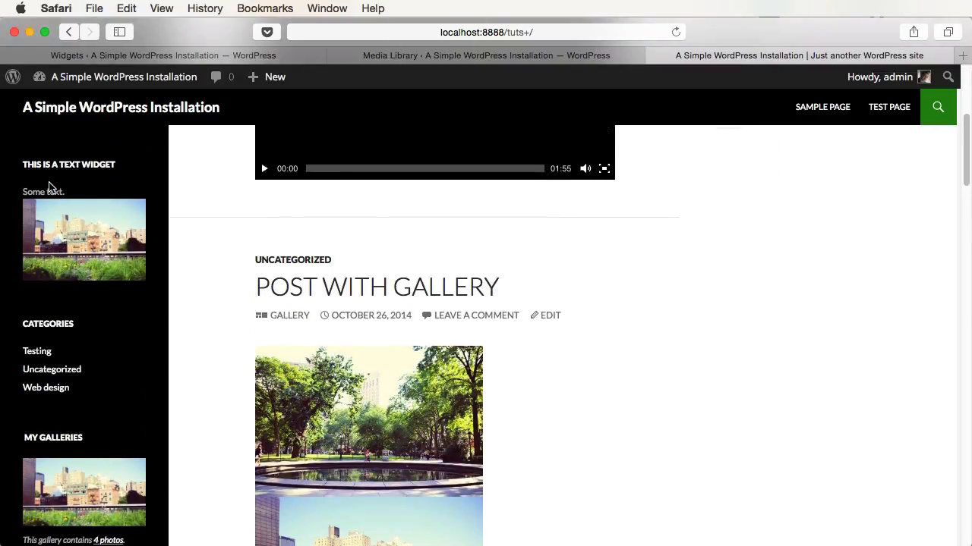
drag(24, 191, 75, 211)
scroll(127, 269, up, 5)
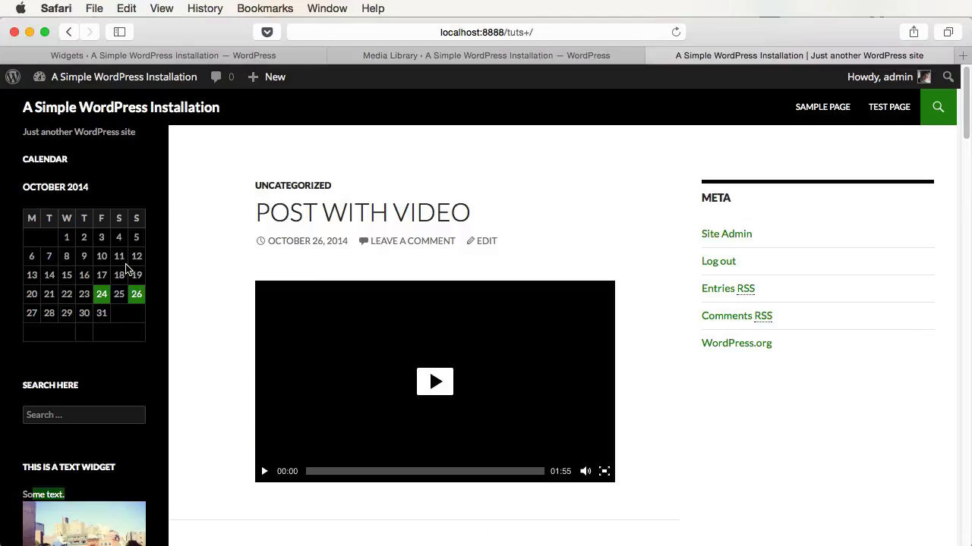